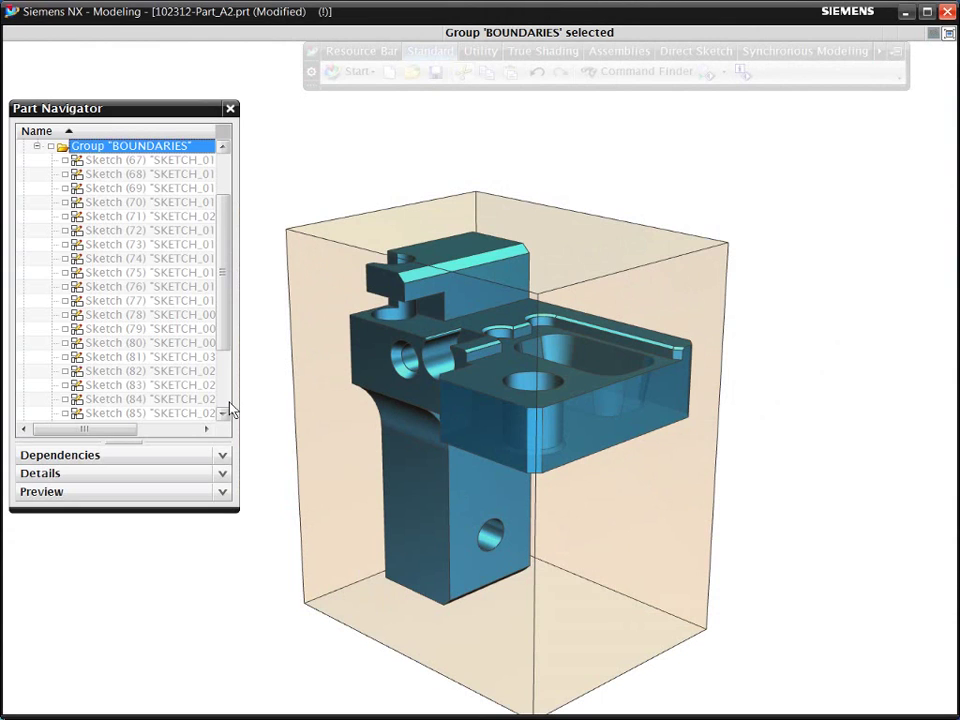
Step: Expand the BOUNDARIES sketches and highlight the first boundary sketch outlines on the part
click(51, 147)
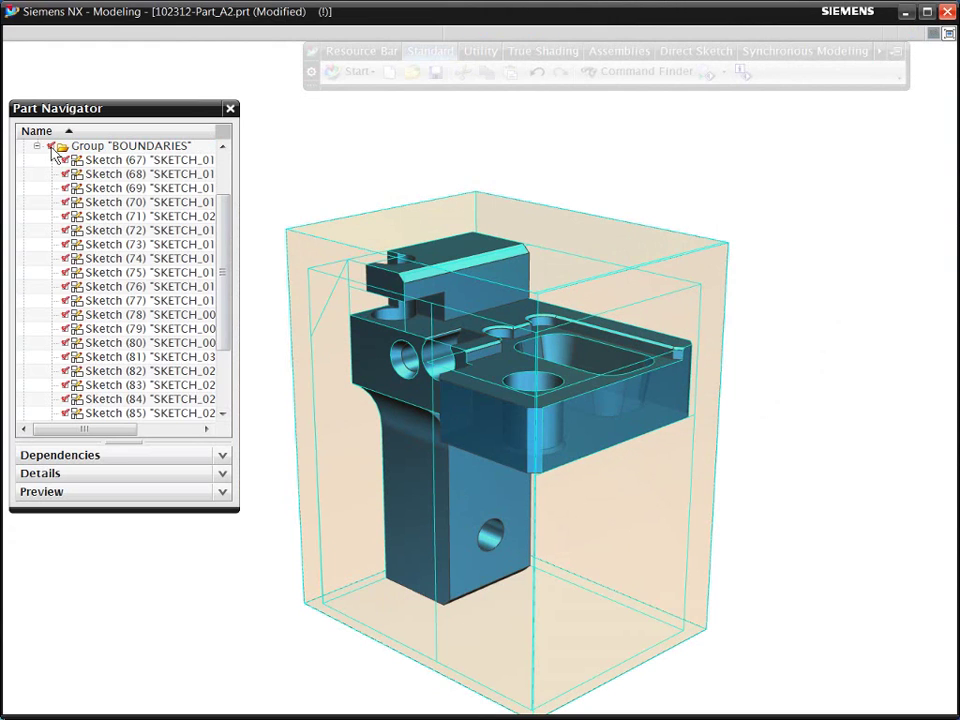
click(85, 165)
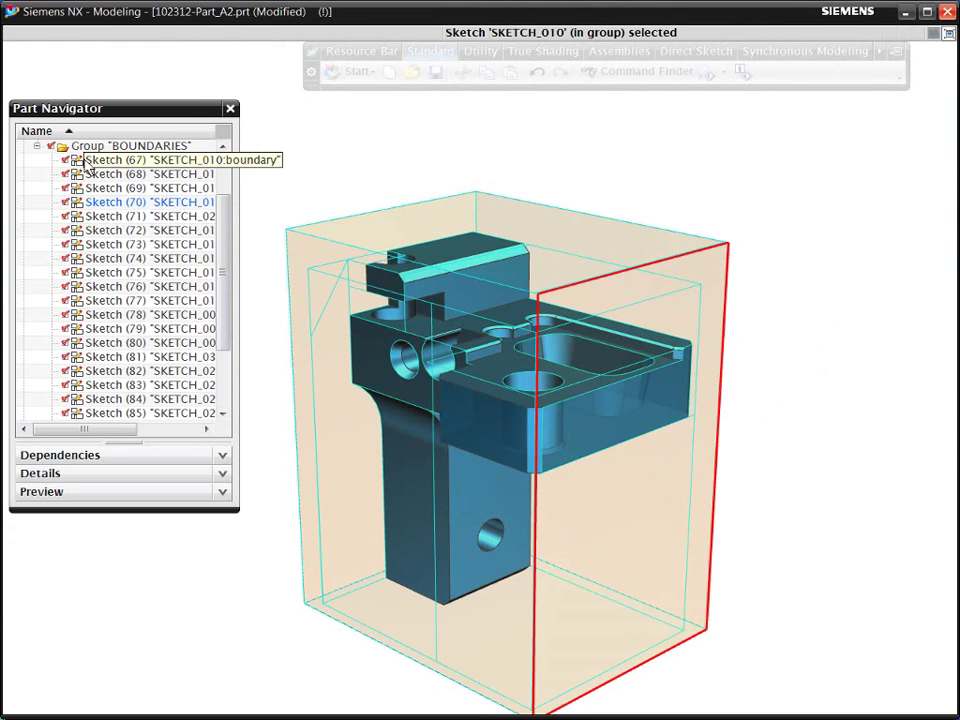
click(92, 175)
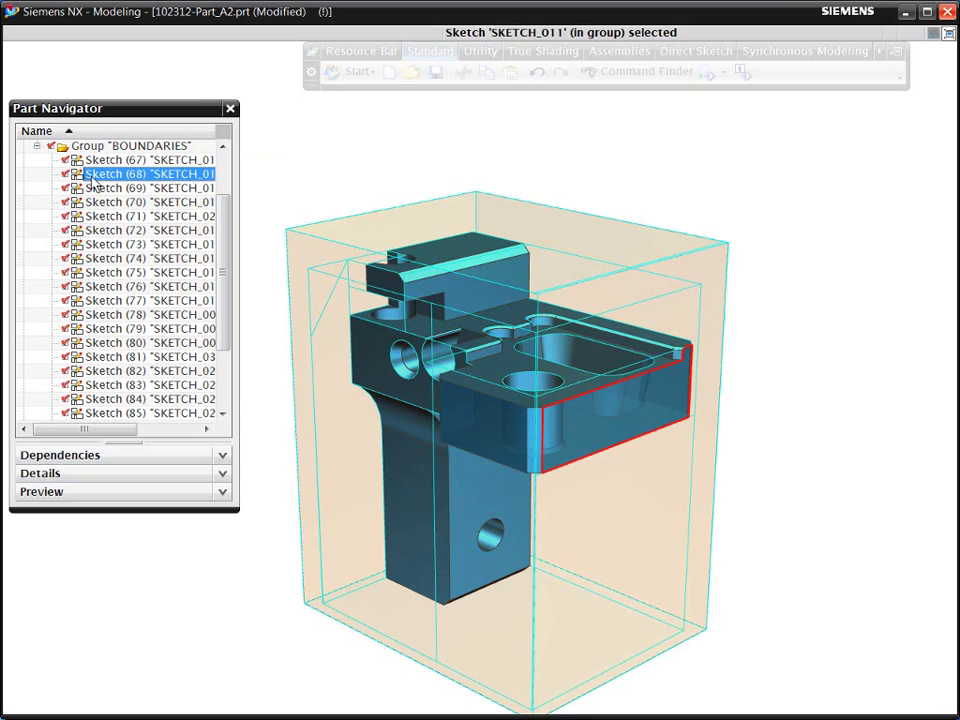
click(92, 182)
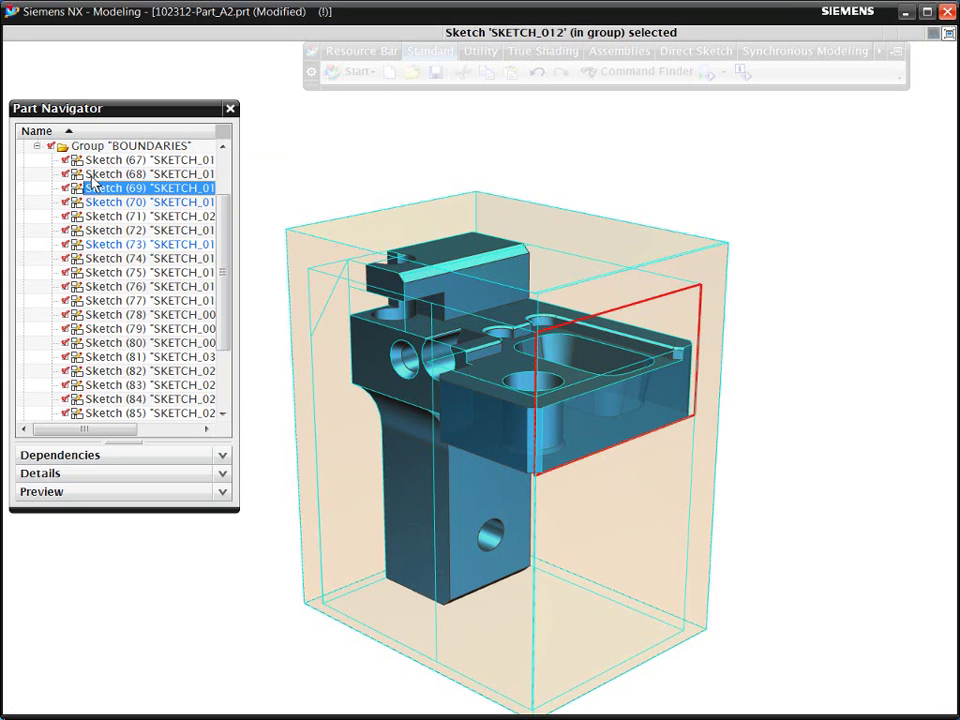
Step: Step through the remaining boundary sketches down to SKETCH_020 and open it for editing
key(Down)
key(Down)
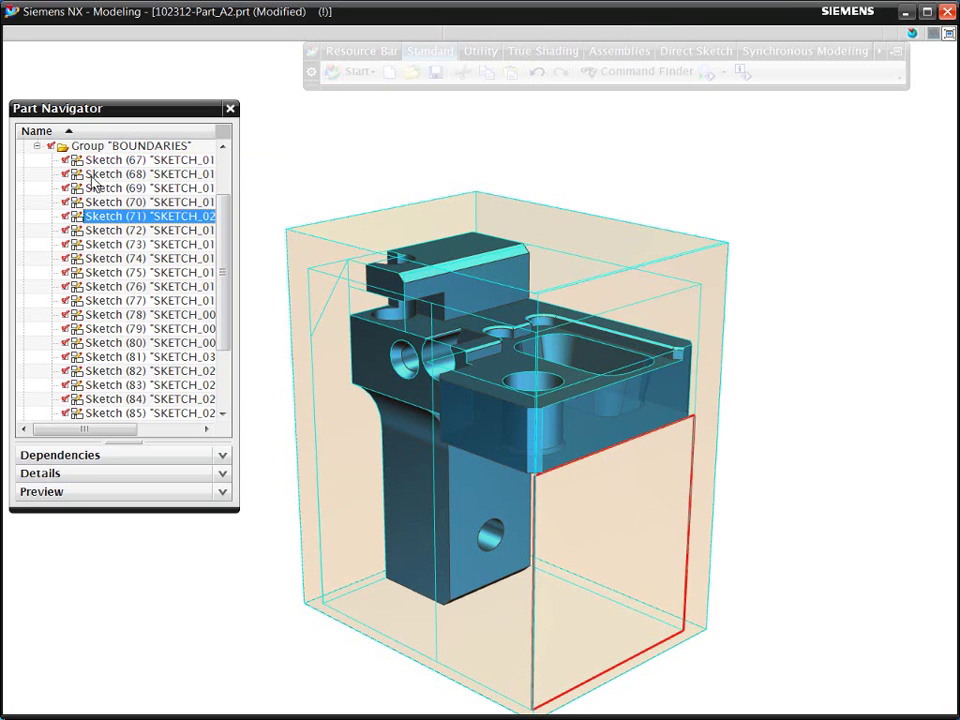
key(Down)
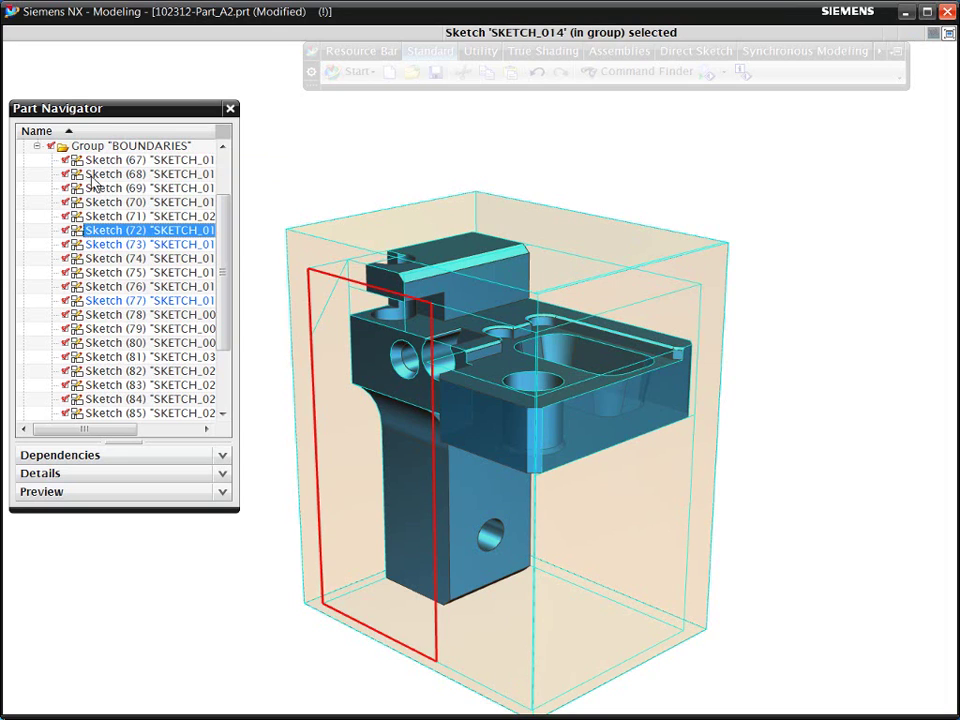
key(Down)
key(Down)
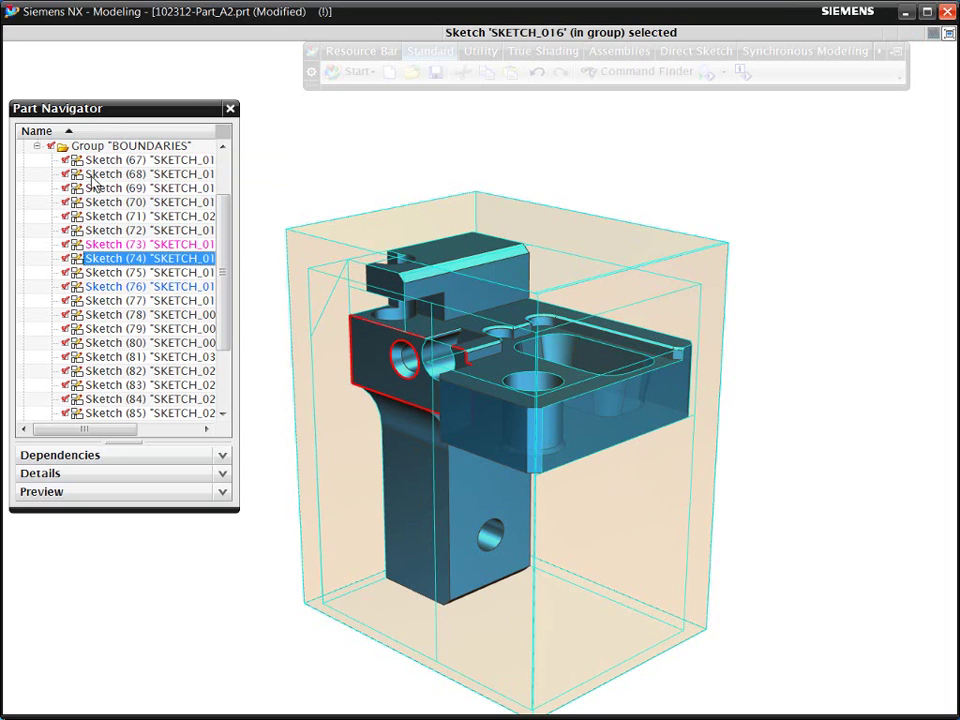
key(Down)
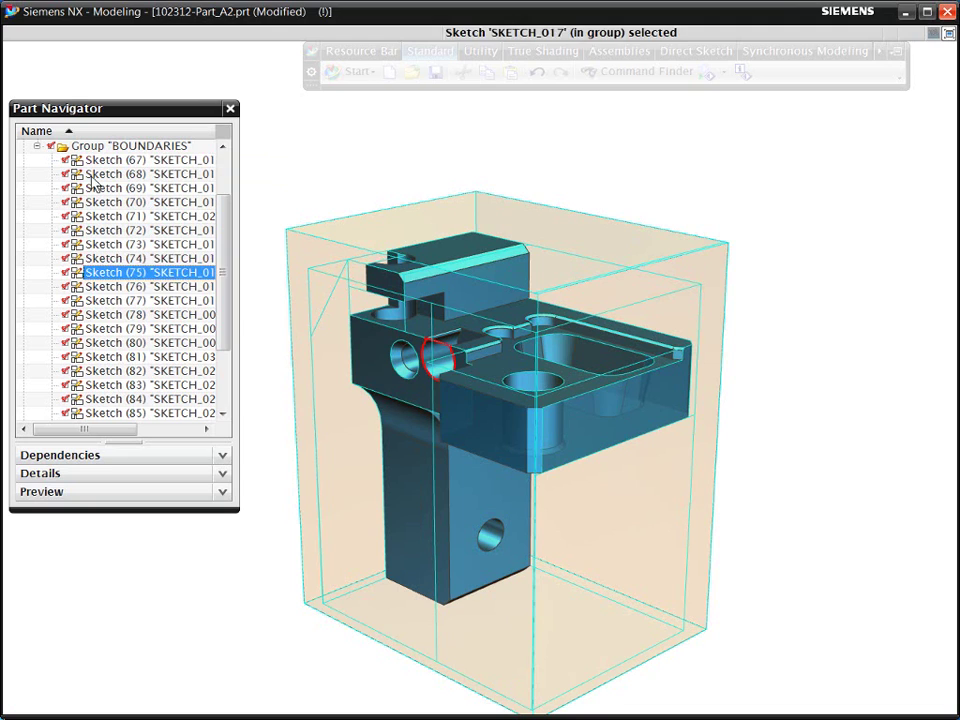
key(Down)
key(Down)
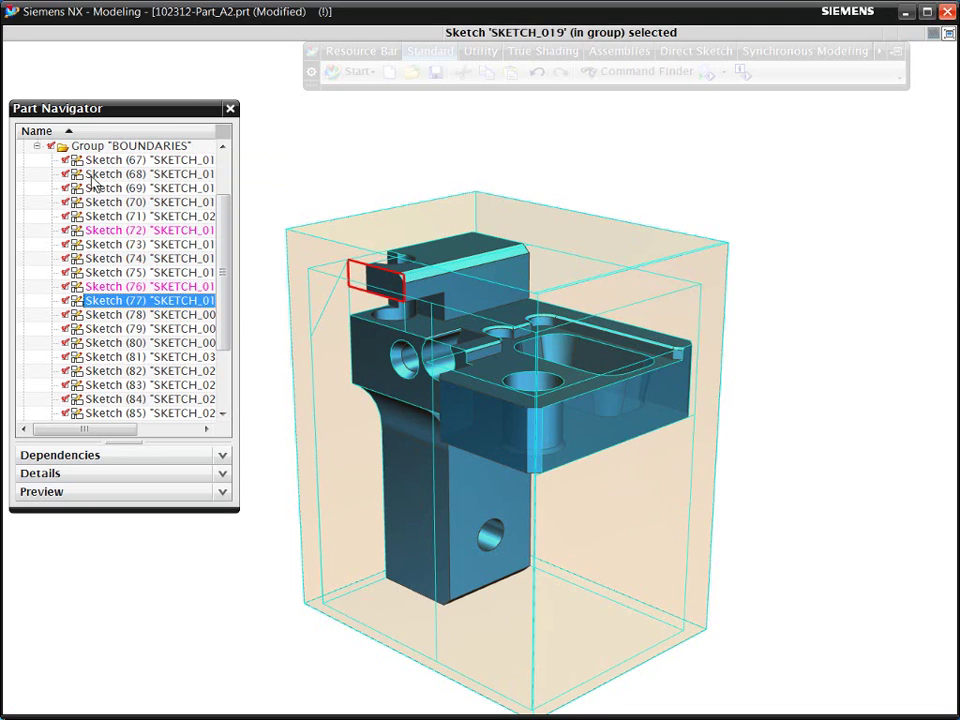
key(Down)
key(Down)
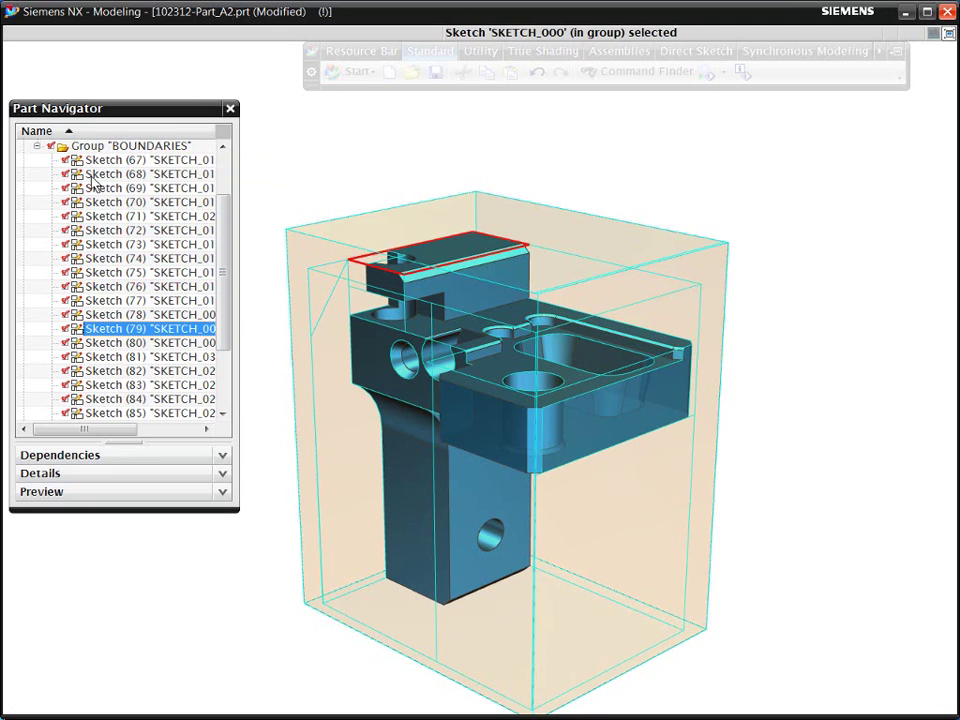
key(Down)
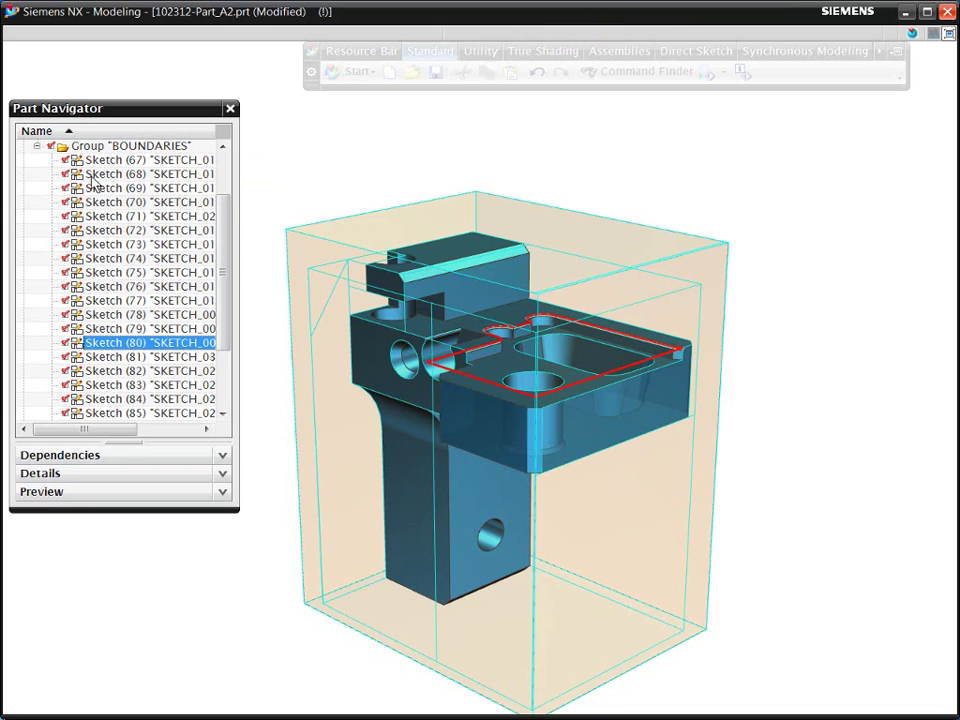
key(Down)
key(Down)
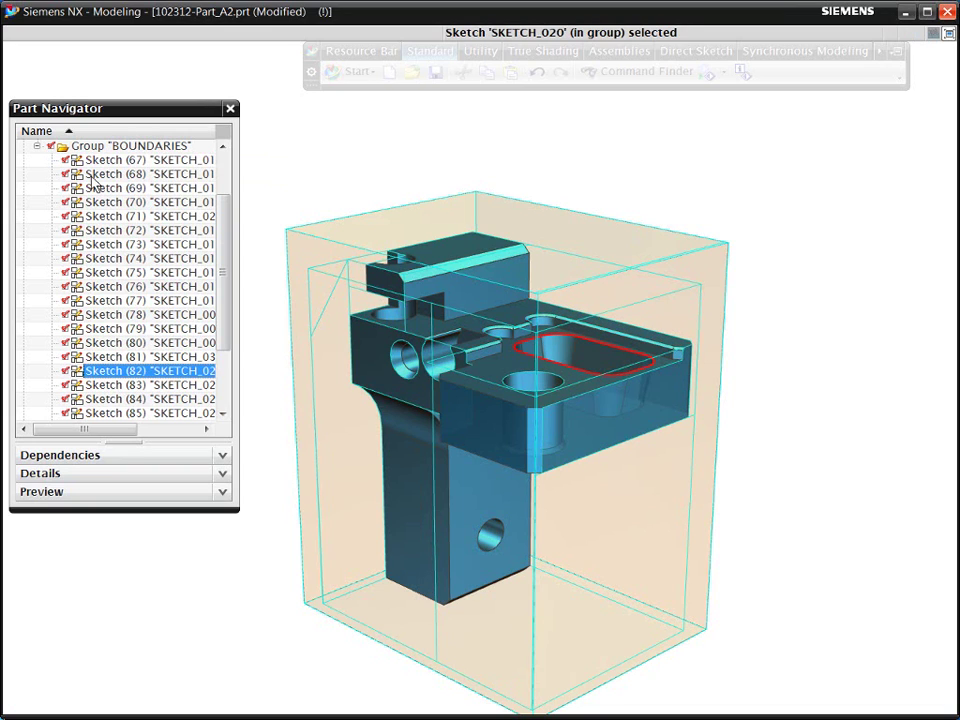
key(Return)
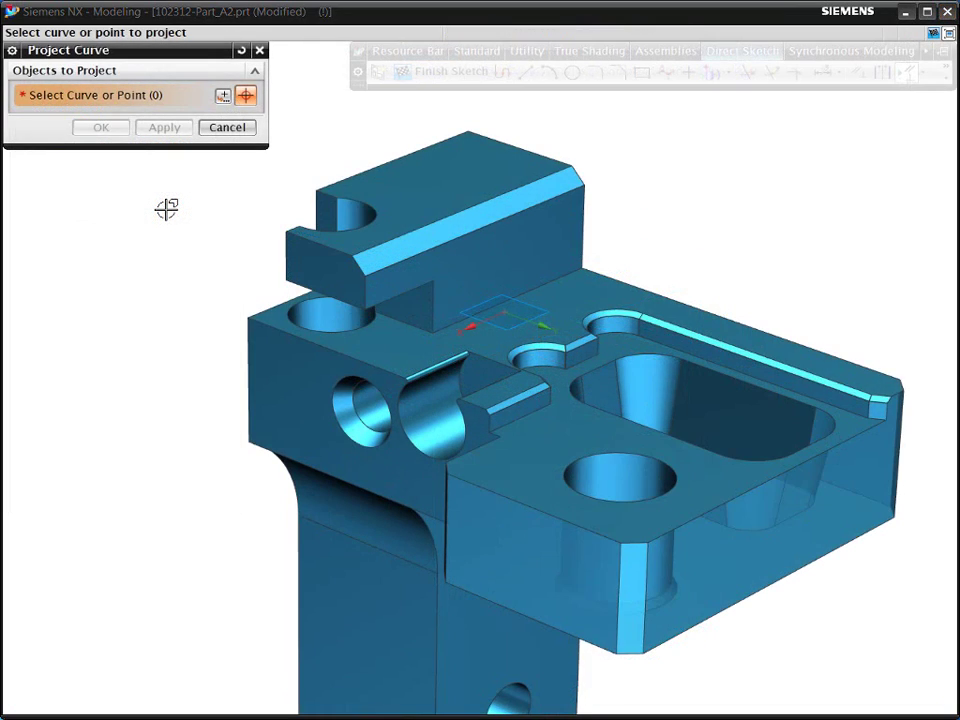
Step: Pick the front top edges, front corner fillet and long right top edge for projection
click(497, 433)
click(490, 445)
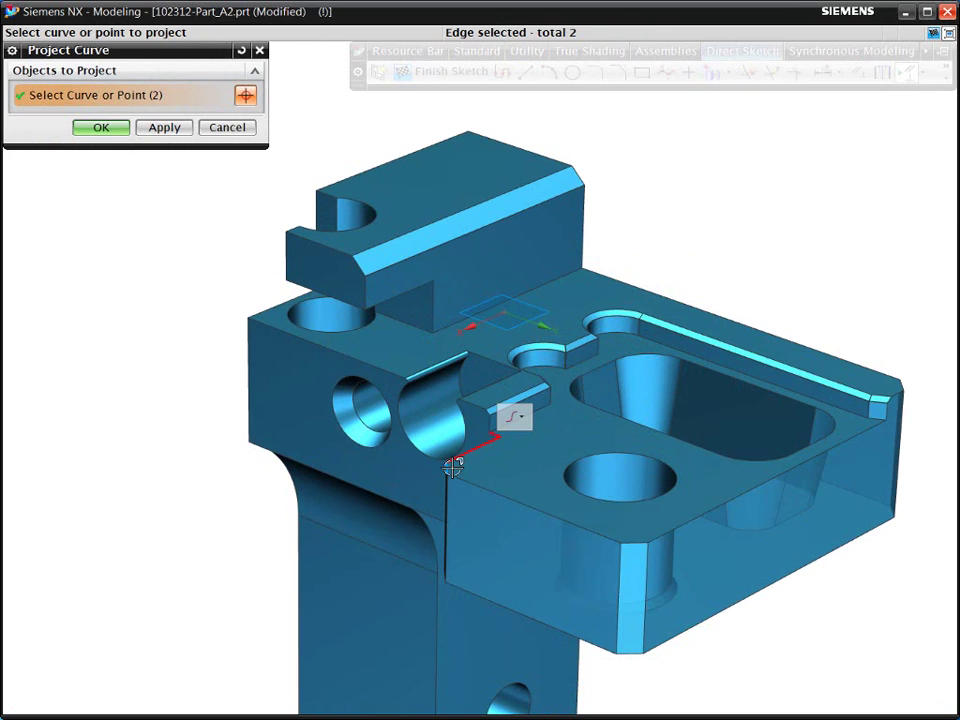
middle_click(453, 466)
click(455, 468)
click(484, 489)
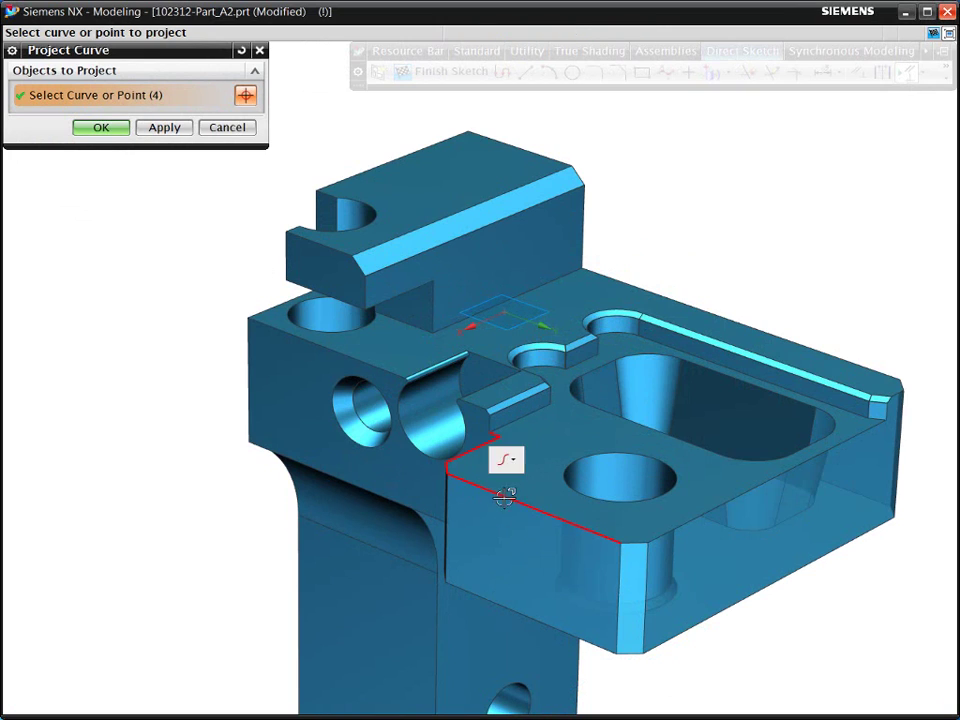
click(634, 541)
click(700, 516)
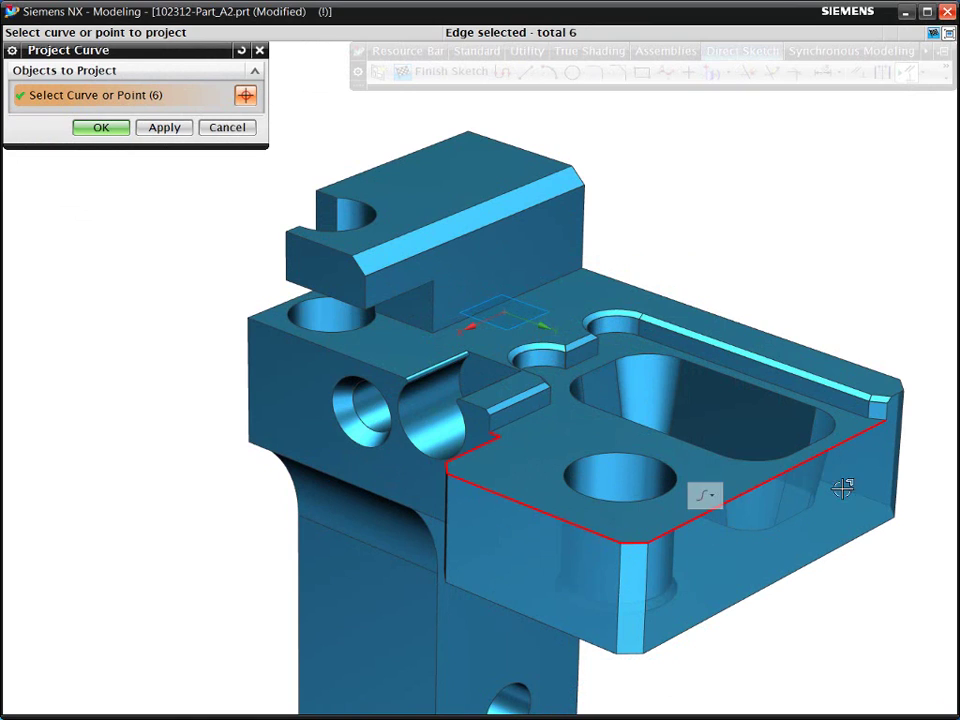
Step: Add the right chamfer corner edges, using the Tangent Curves rule to grab the whole chamfer loop
click(887, 402)
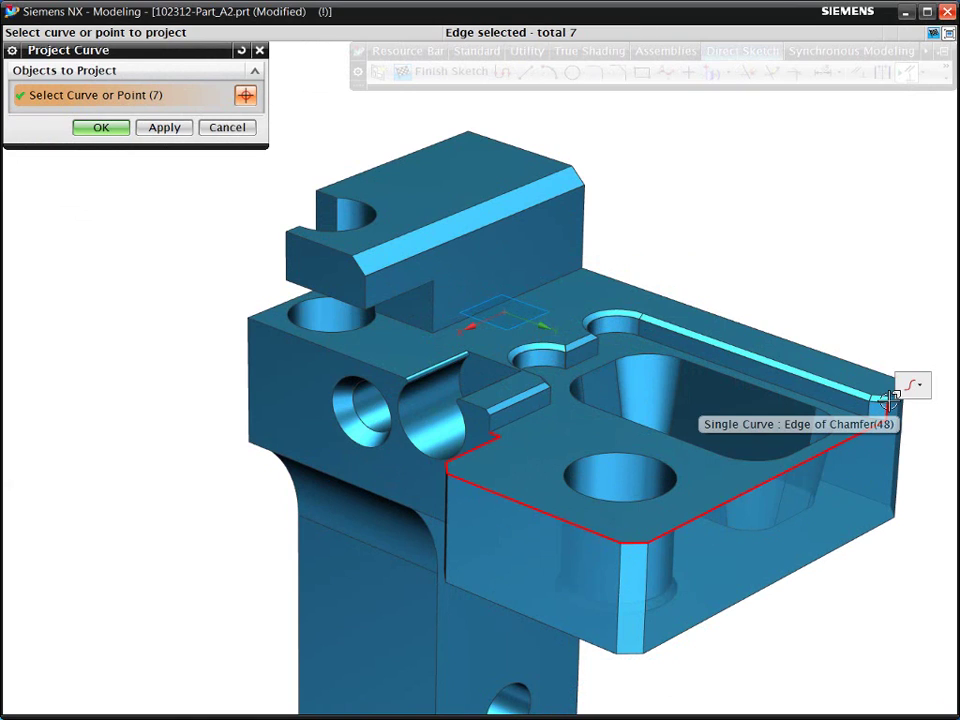
click(884, 401)
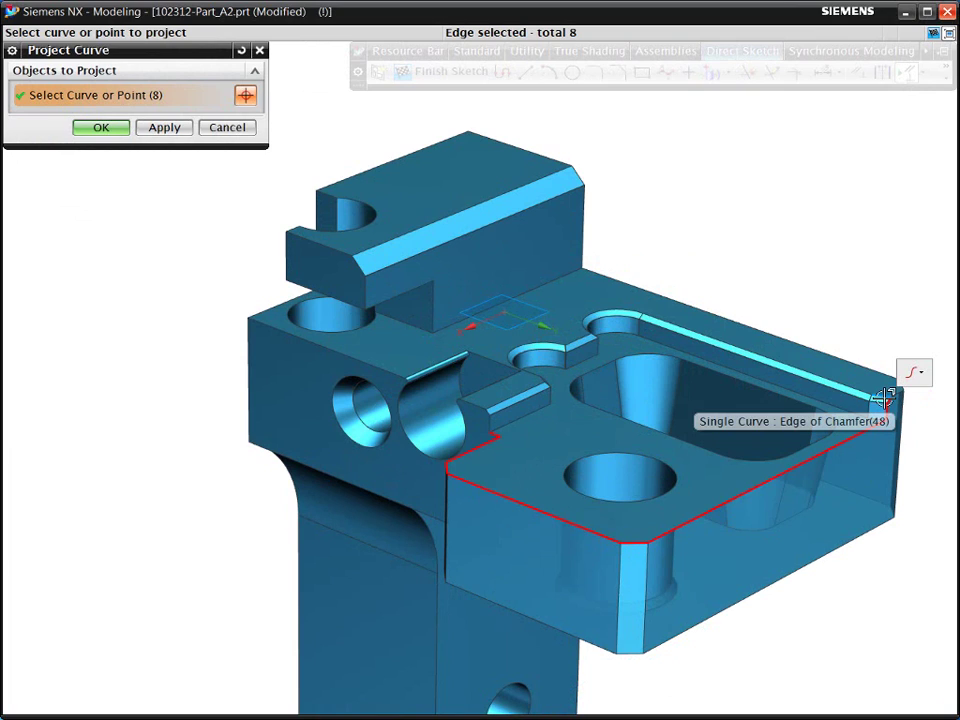
click(880, 399)
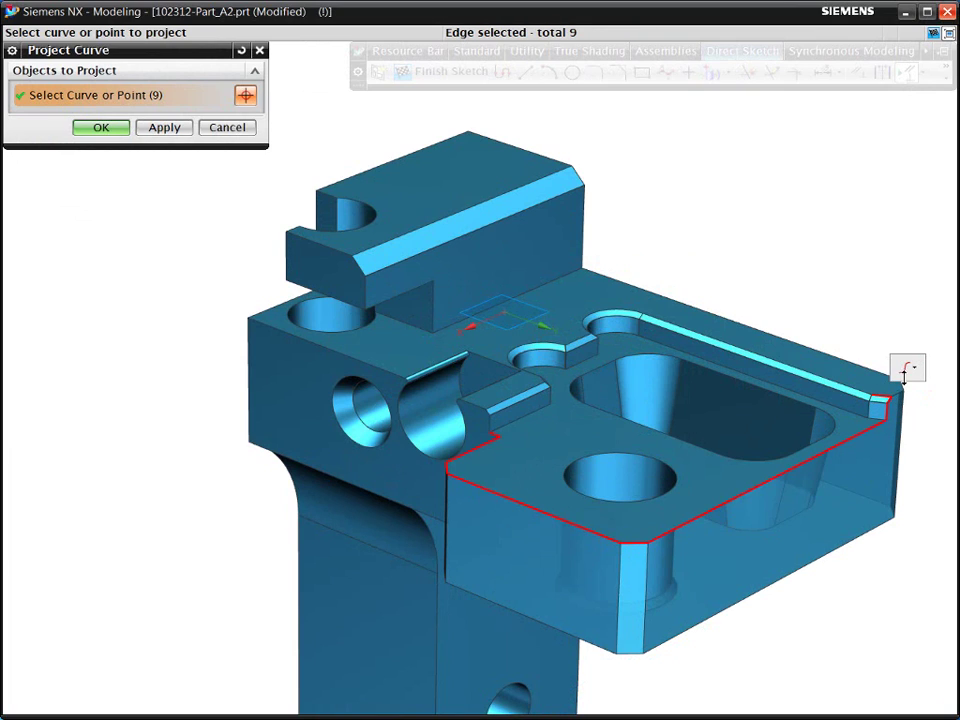
click(909, 371)
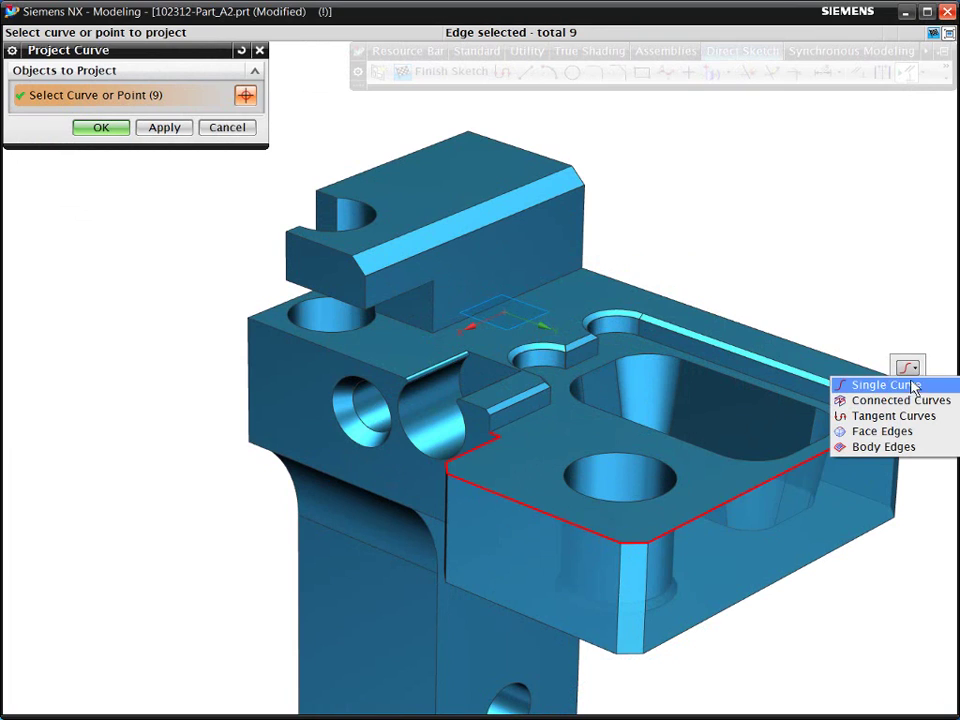
click(862, 415)
click(908, 418)
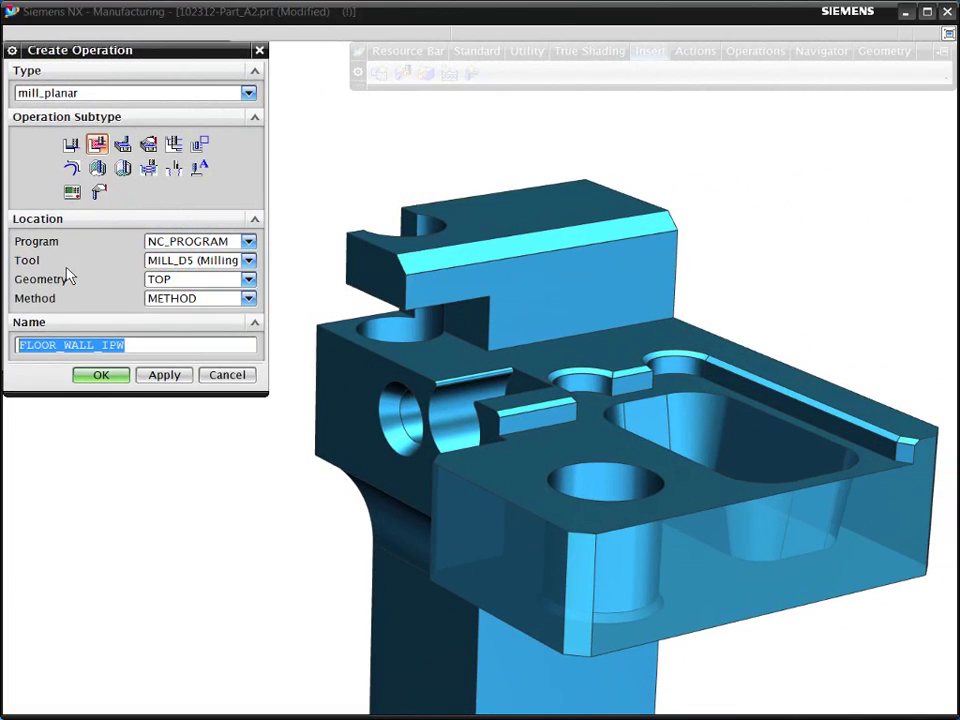
Step: Create a FLOOR_WALL_IPW operation with the MILL_D5 cutter
click(176, 264)
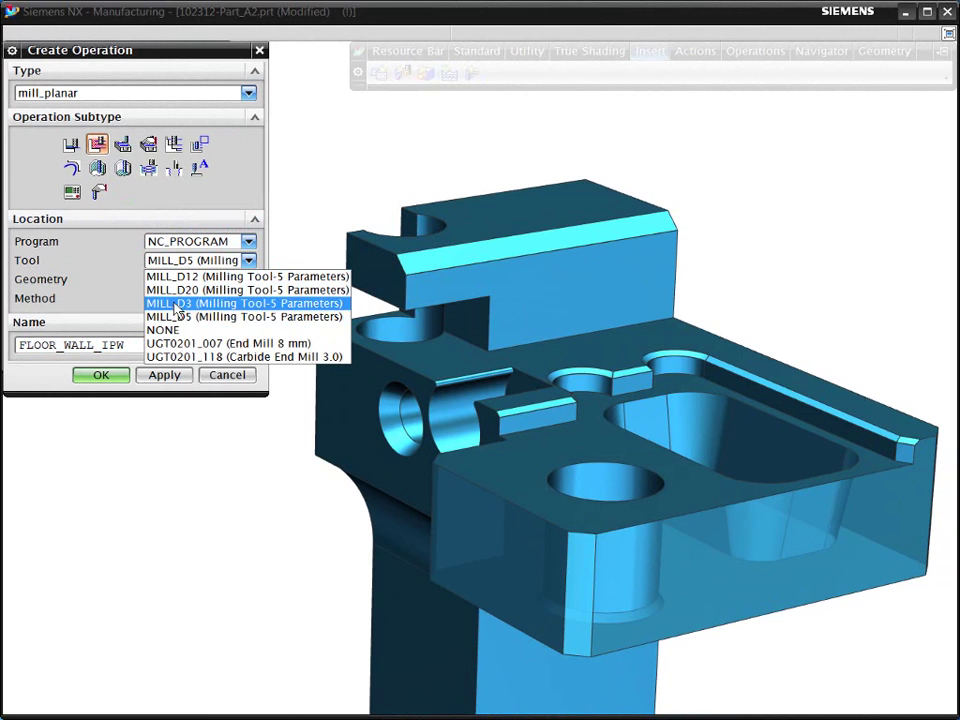
click(207, 318)
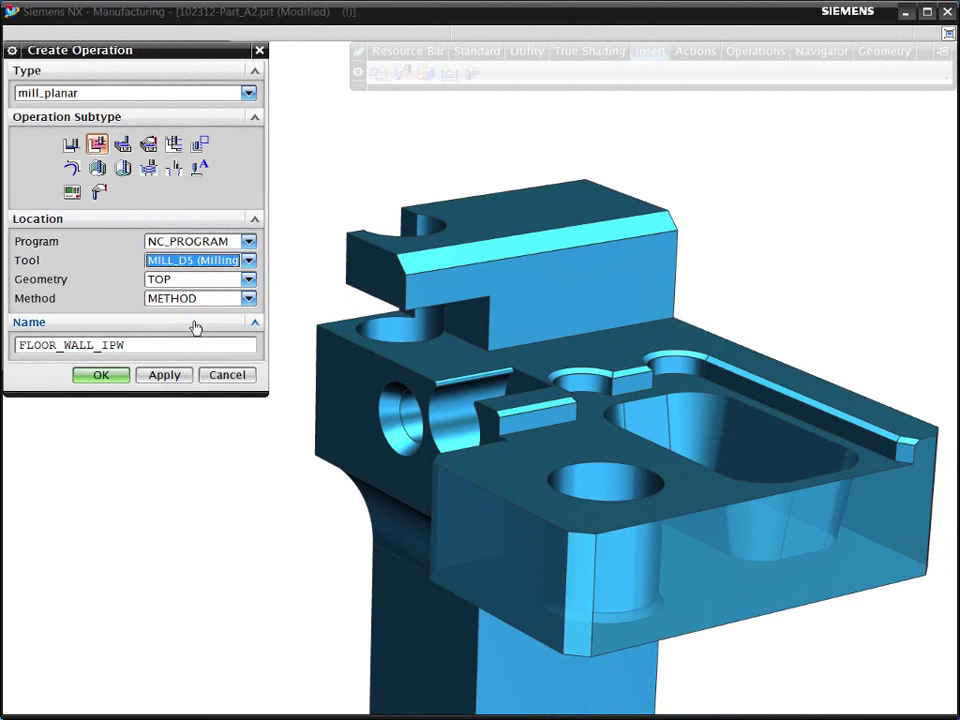
click(118, 375)
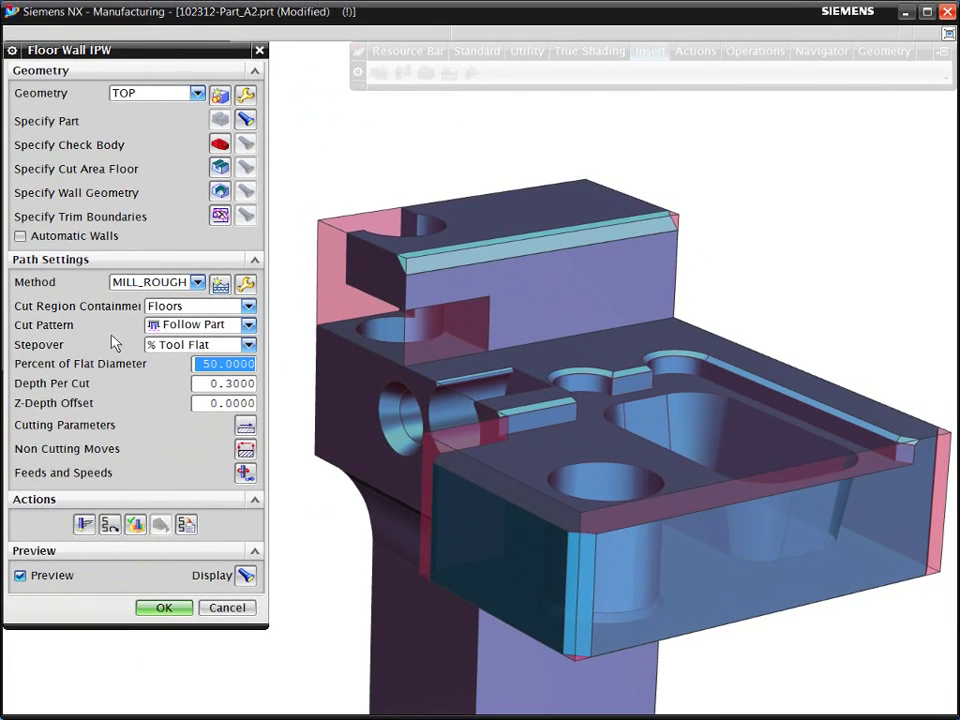
Step: Set the open pocket's floor face as the cut area floor
click(220, 167)
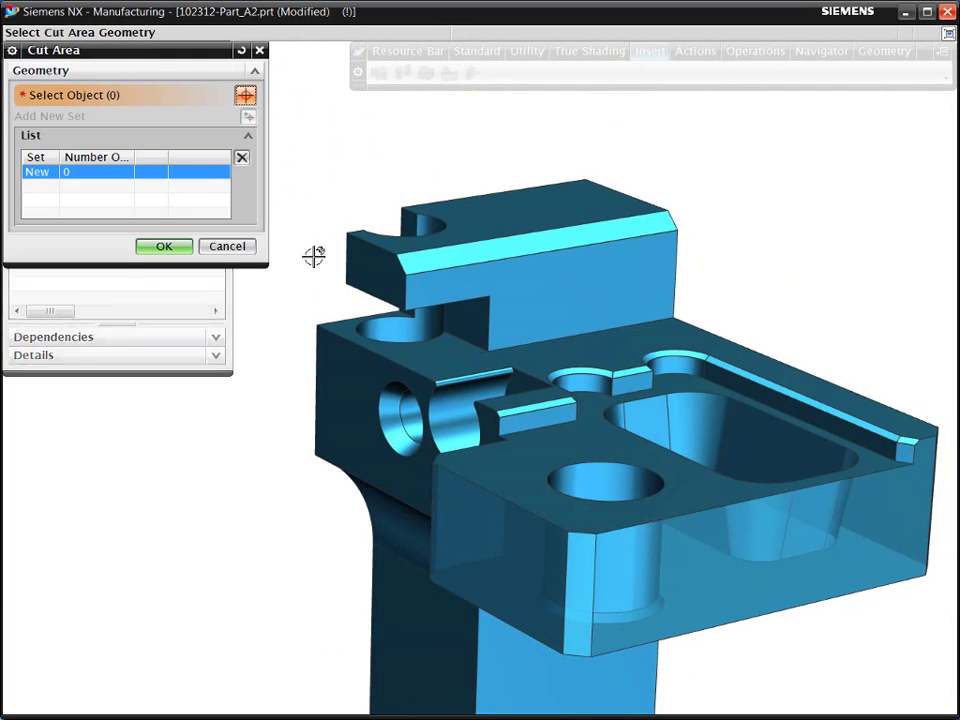
click(486, 458)
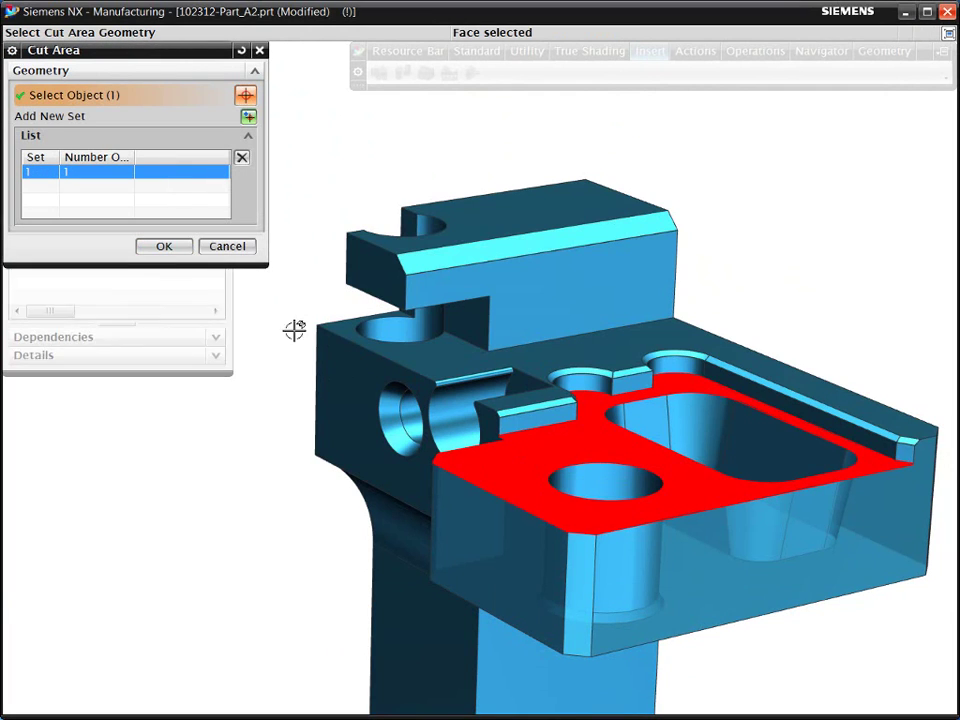
click(182, 247)
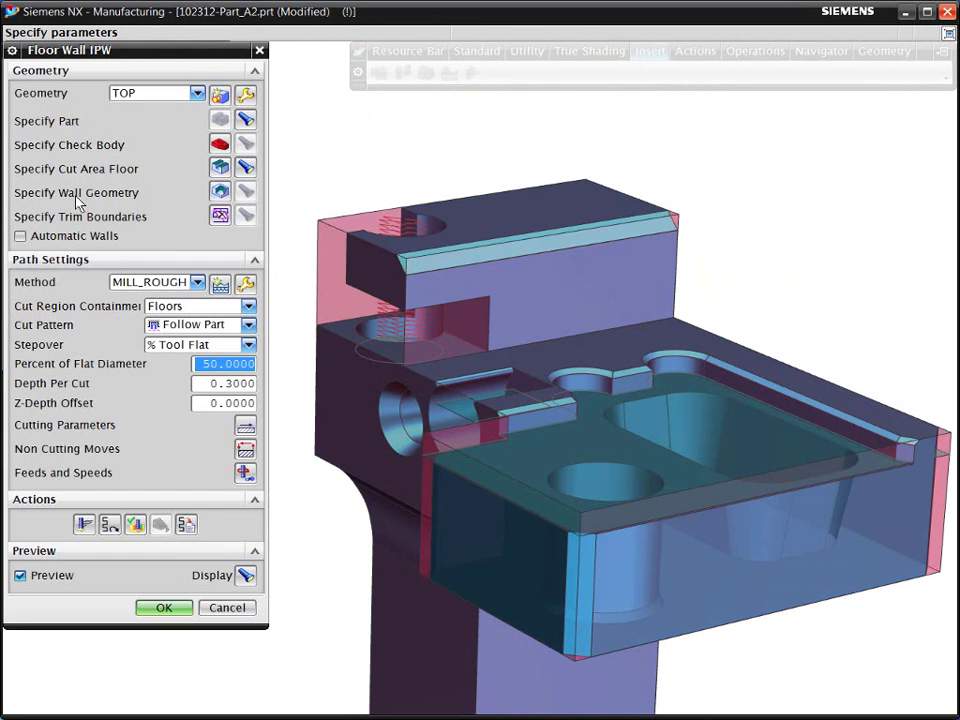
Step: Set the pocket's 39 tangent wall faces as the wall geometry
click(220, 192)
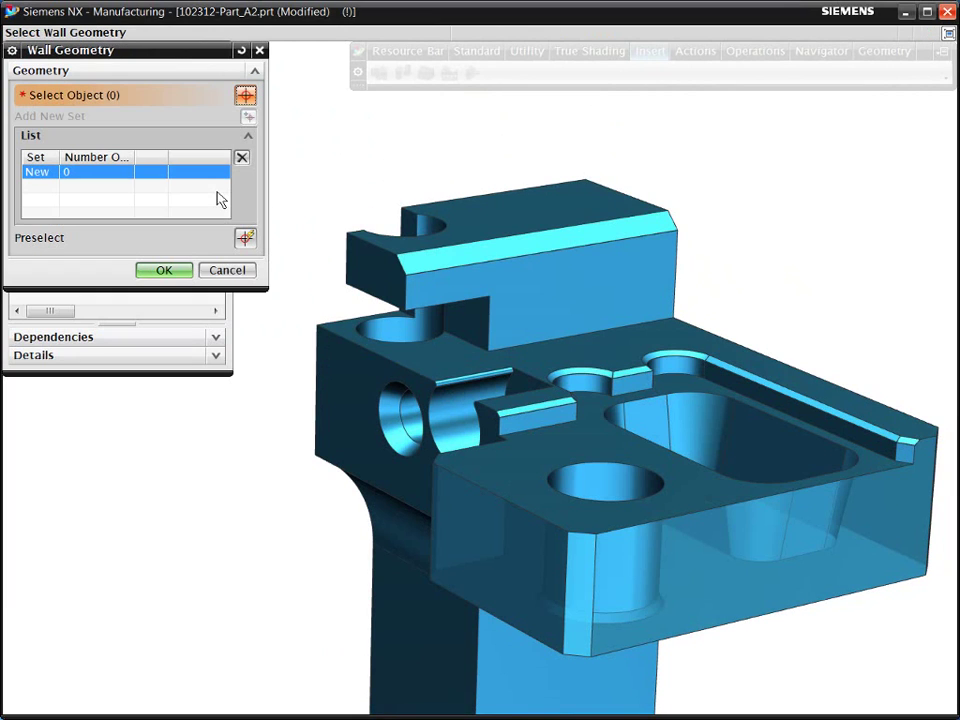
click(903, 451)
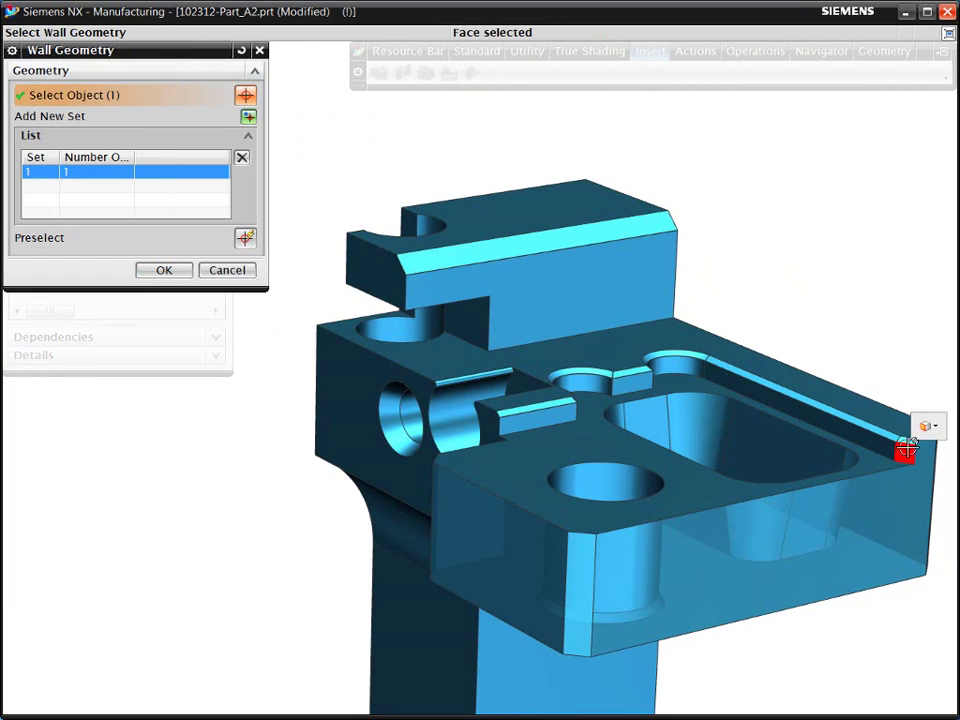
click(926, 428)
click(919, 459)
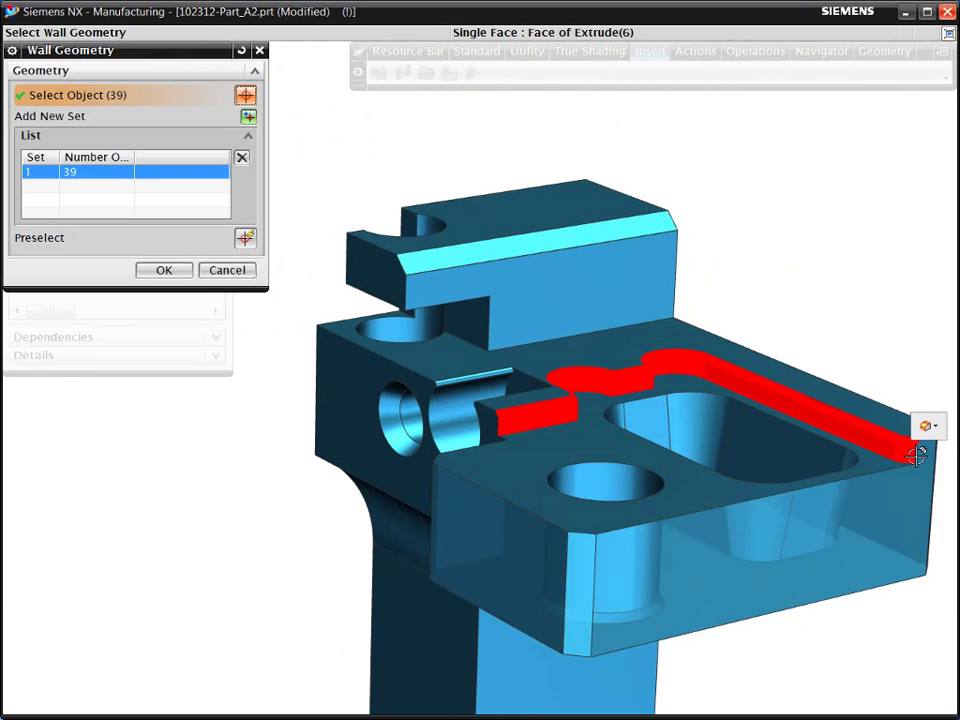
click(178, 271)
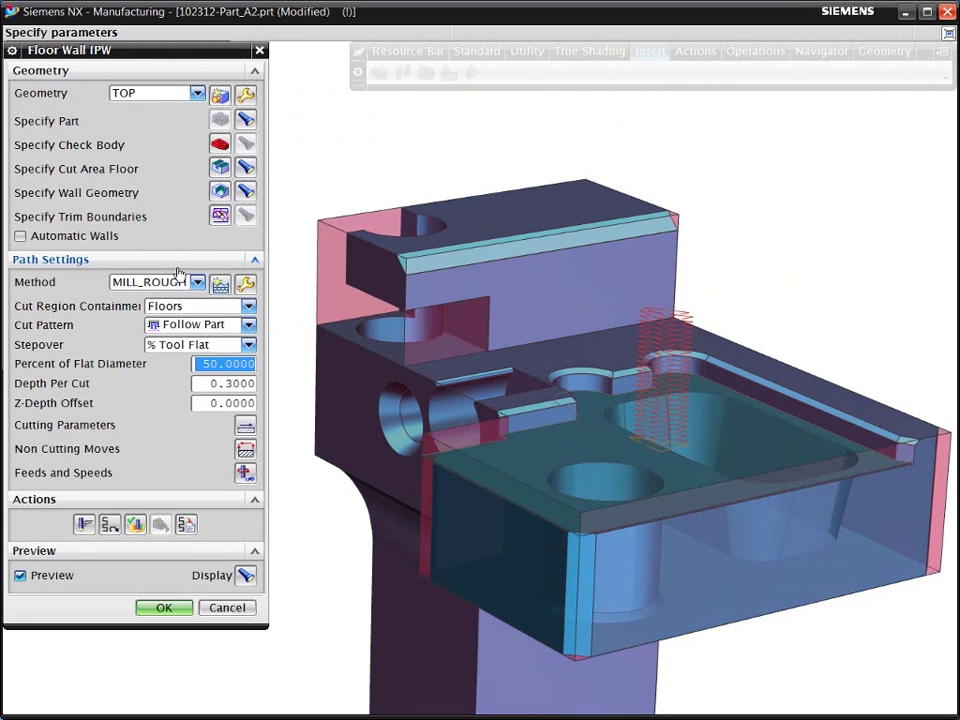
Step: Preview the cutting levels, then generate and replay the open pocket toolpath
click(246, 576)
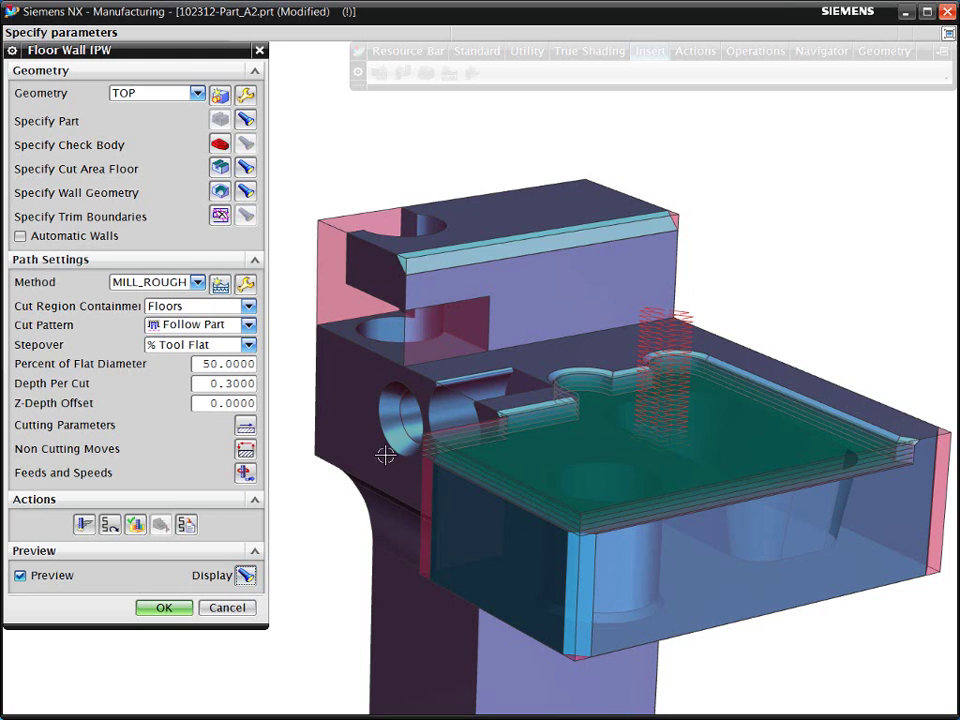
scroll(400, 450, up, 3)
scroll(401, 462, up, 3)
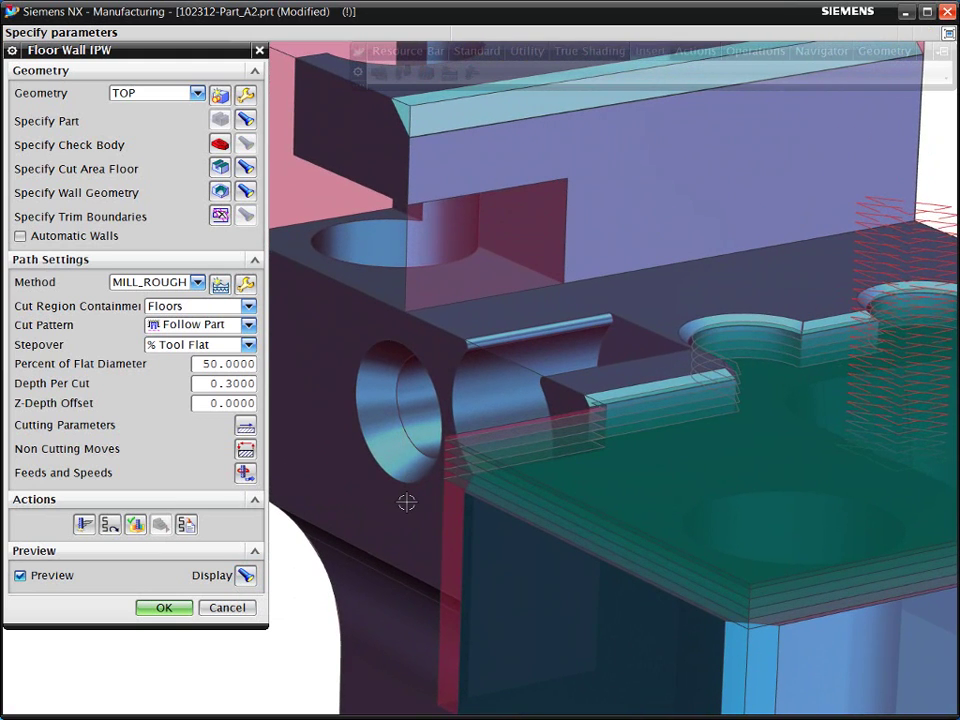
click(85, 528)
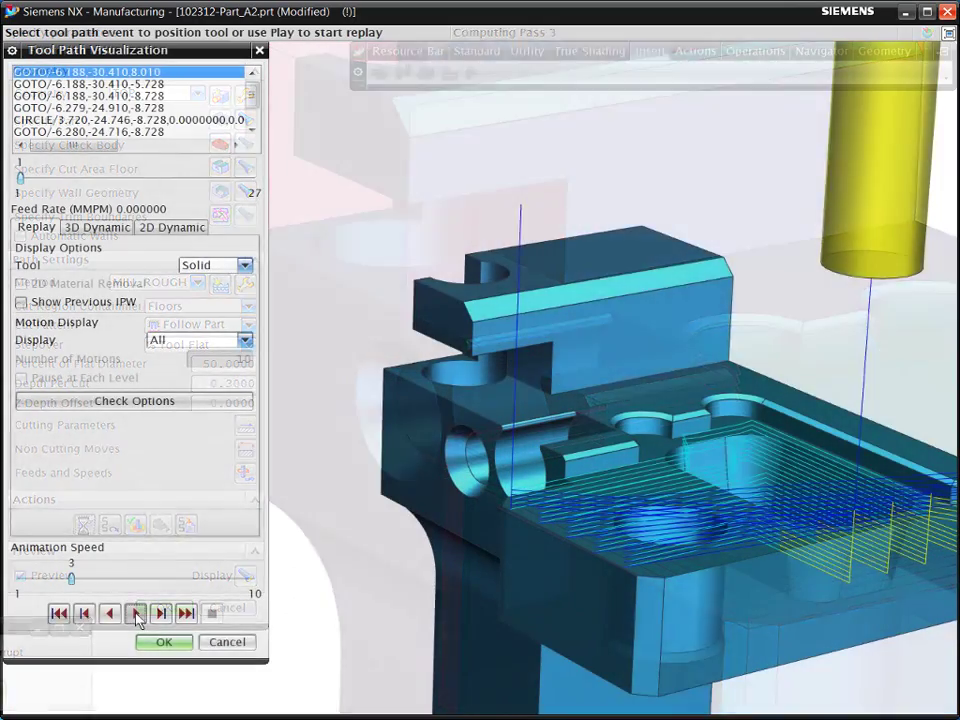
click(136, 613)
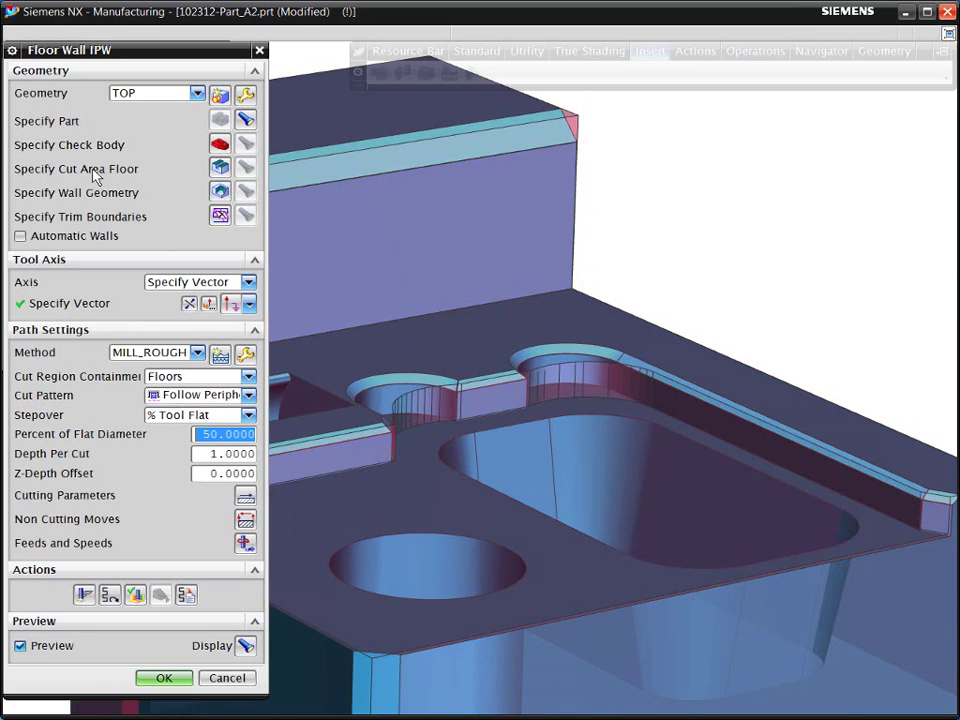
Step: Select the drafted pocket's bottom floor face as the cut area floor
click(220, 167)
middle_drag(639, 454, 646, 494)
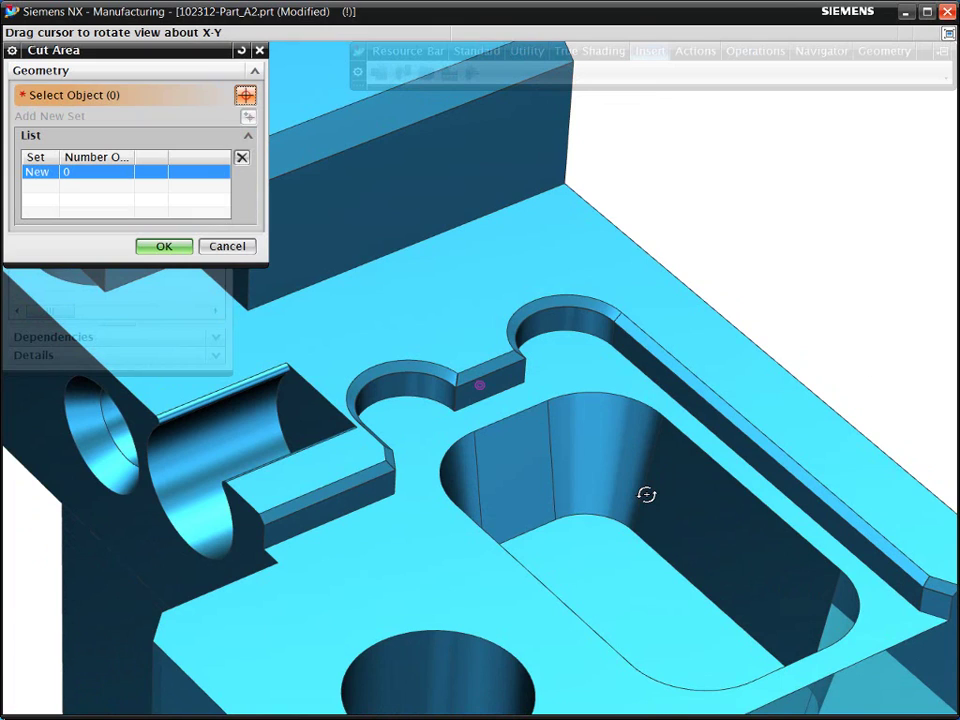
click(615, 538)
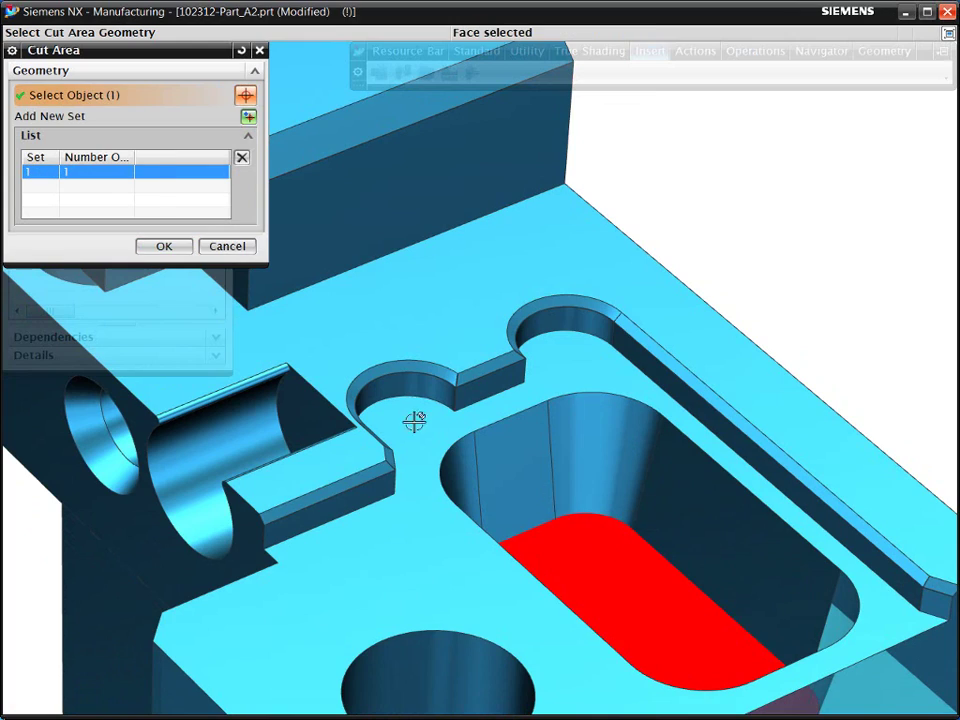
click(163, 246)
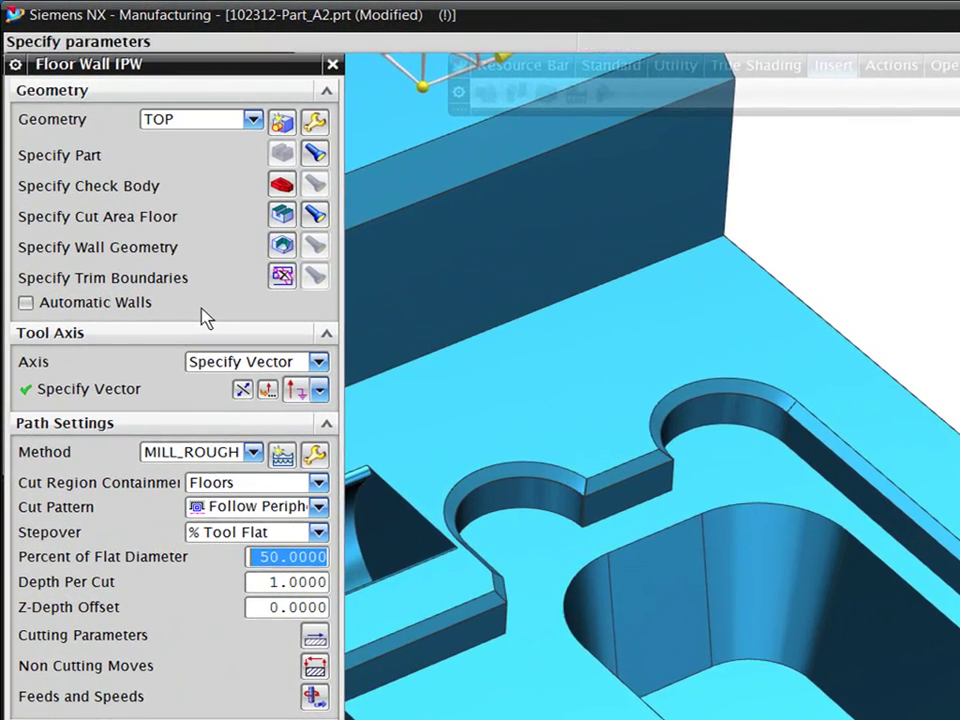
Step: Enable Automatic Walls, set Cut Region Containment to Walls, and refresh the level preview
click(124, 304)
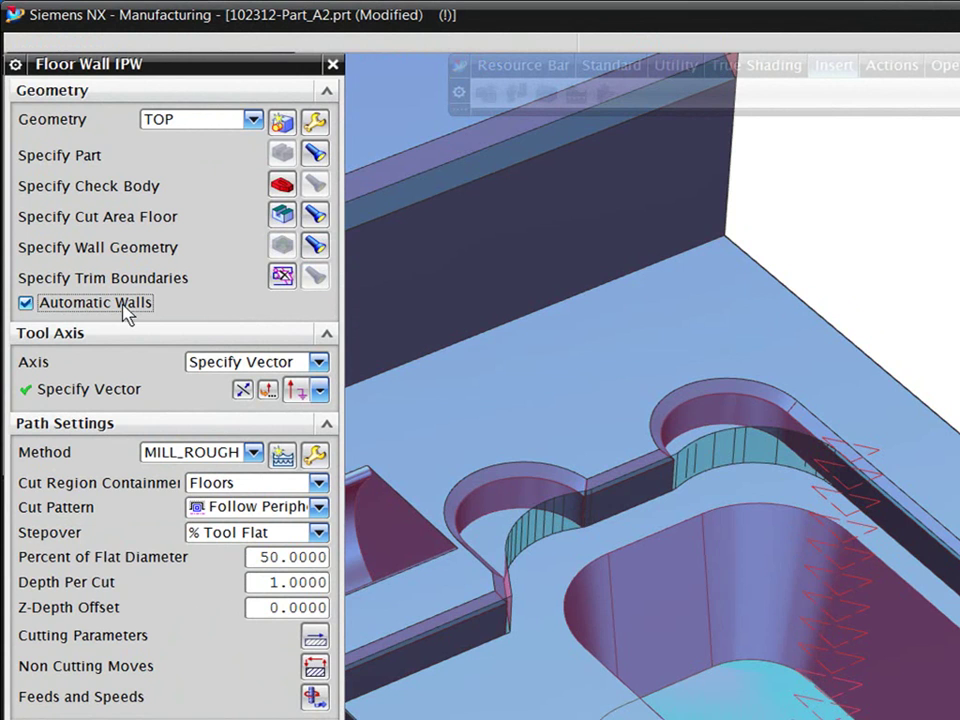
middle_drag(784, 666, 766, 643)
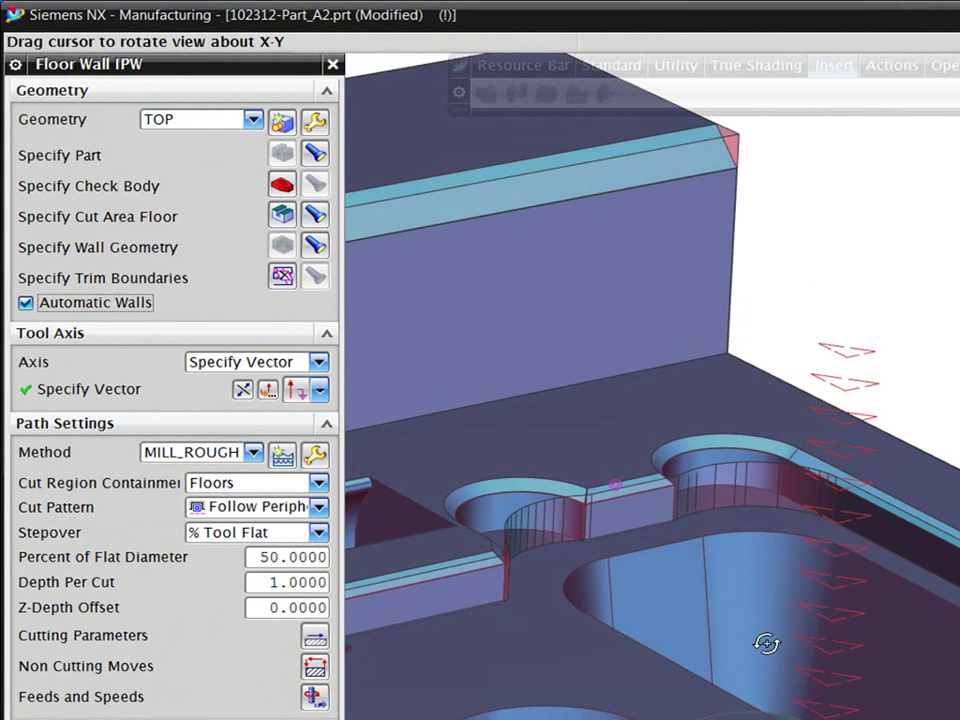
click(318, 483)
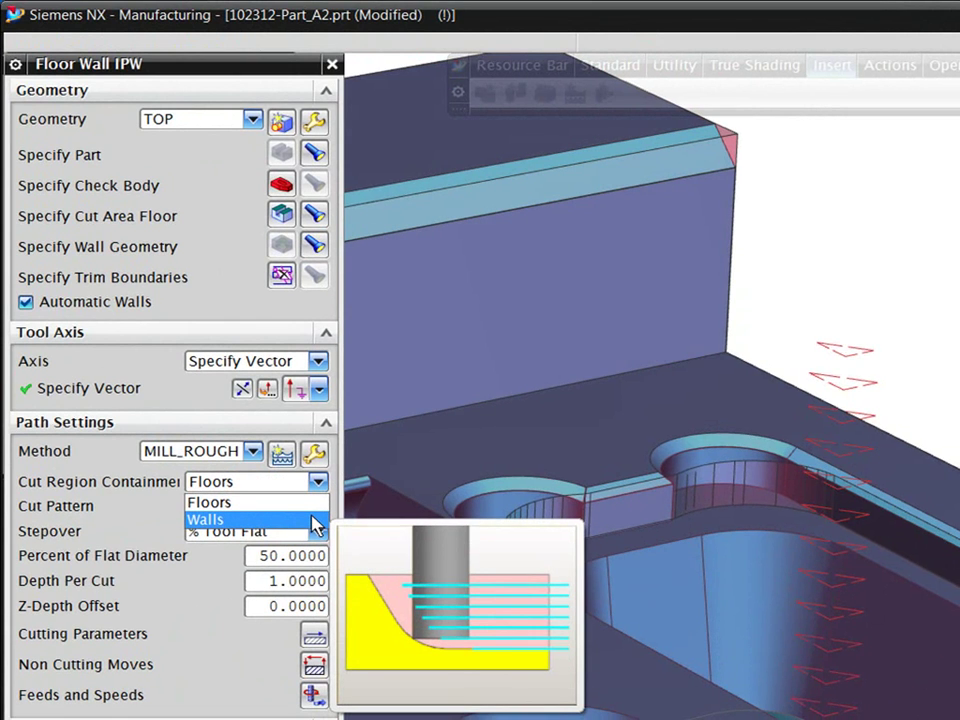
click(318, 523)
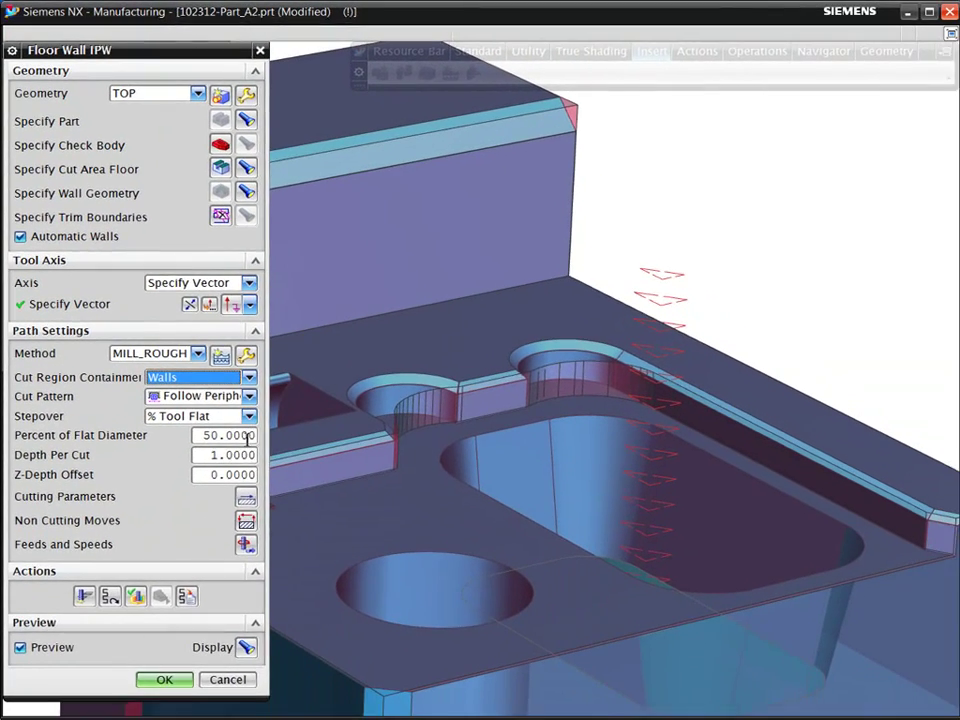
click(245, 646)
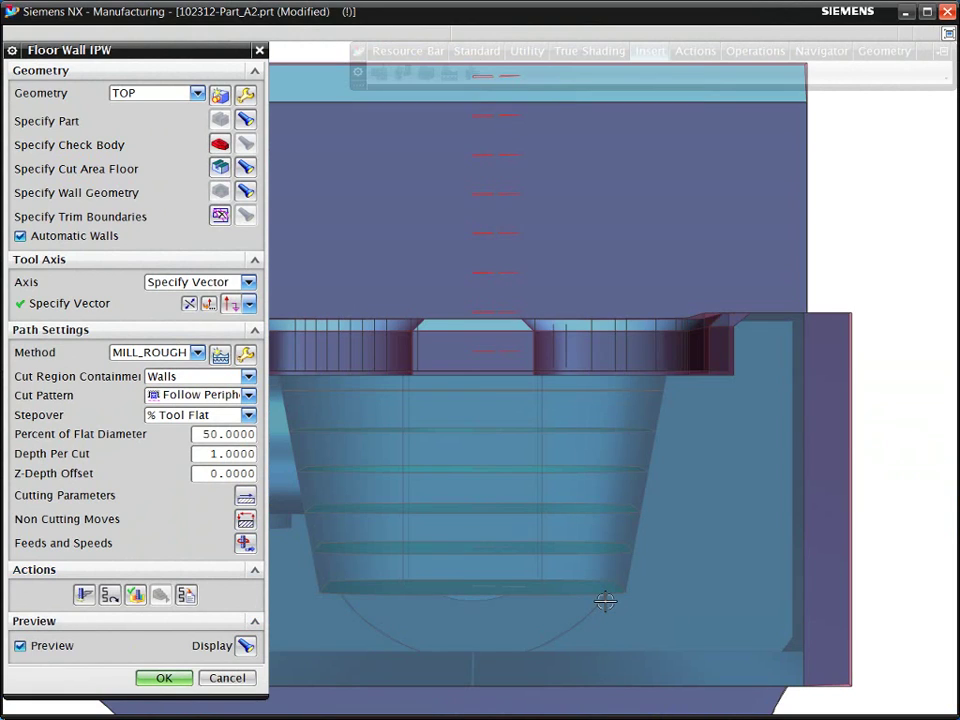
Step: Generate the drafted pocket's wall toolpath and animate it in Tool Path Visualization
click(85, 595)
click(135, 594)
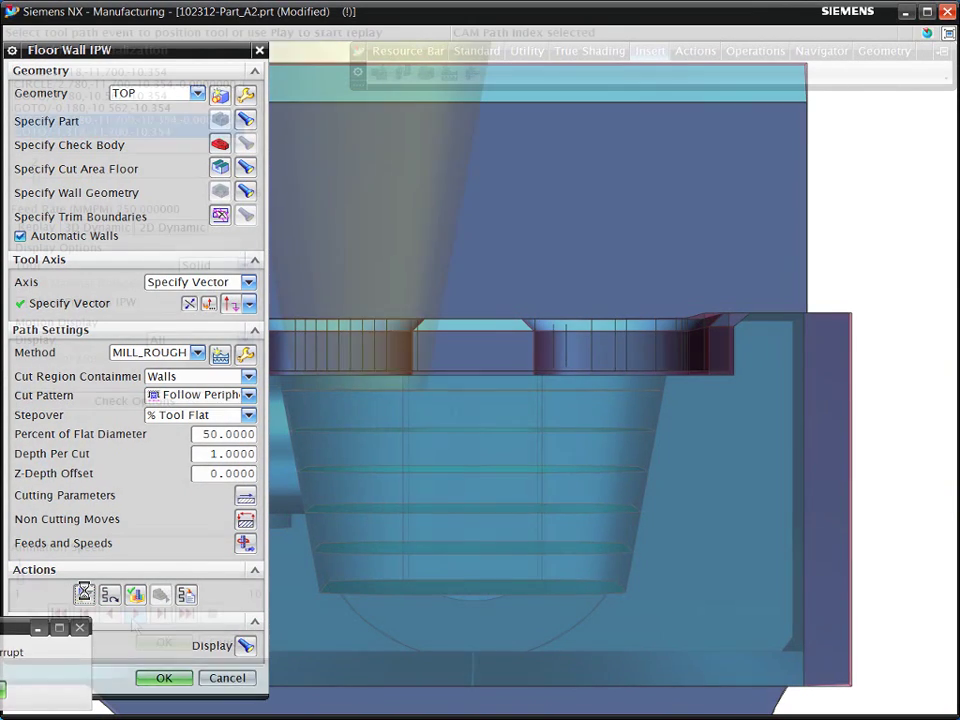
click(135, 614)
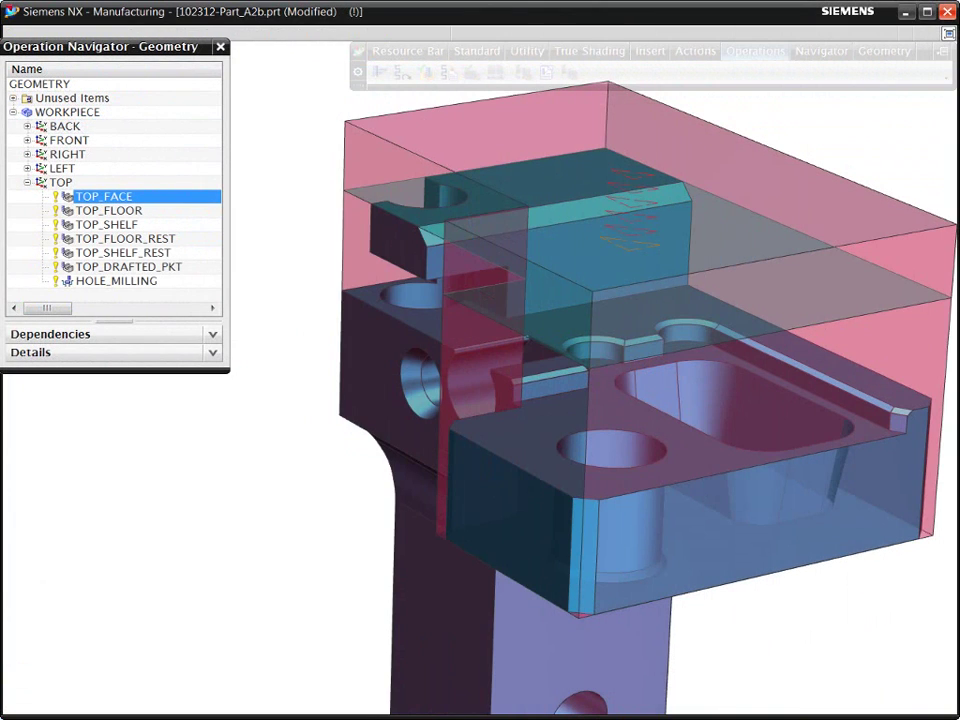
Step: Select the TOP_FLOOR operation under TOP to display it with its blank
click(108, 210)
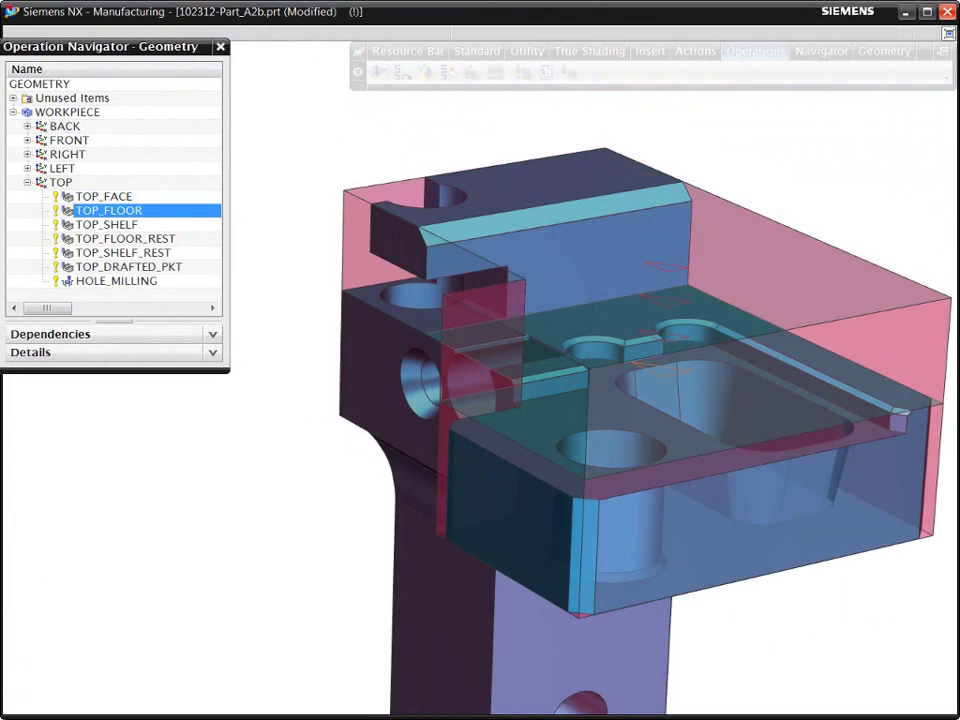